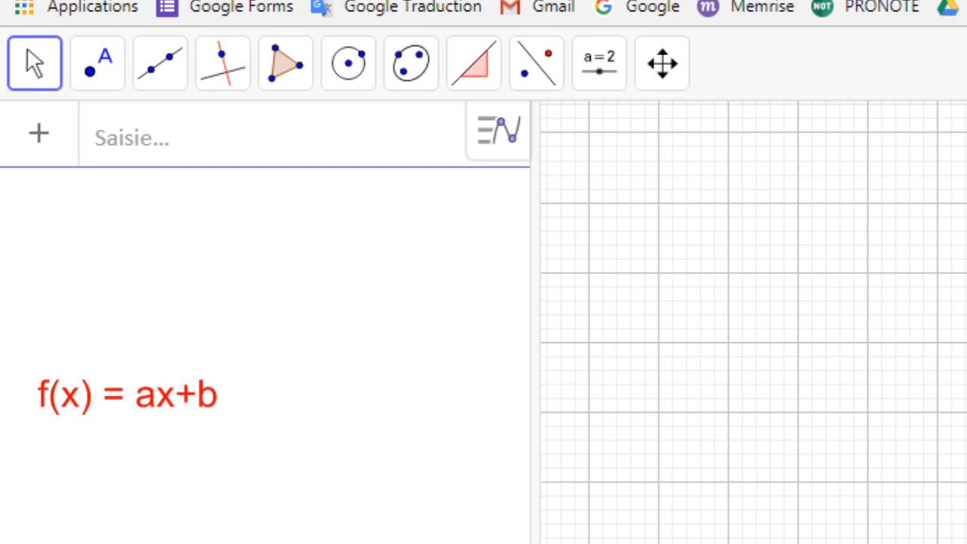
pyautogui.click(103, 78)
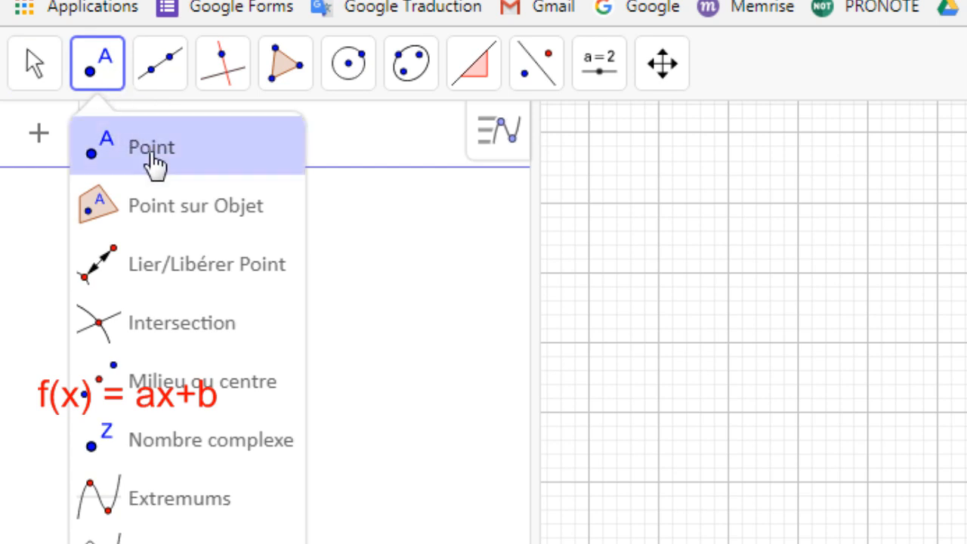
pyautogui.moveTo(173, 71)
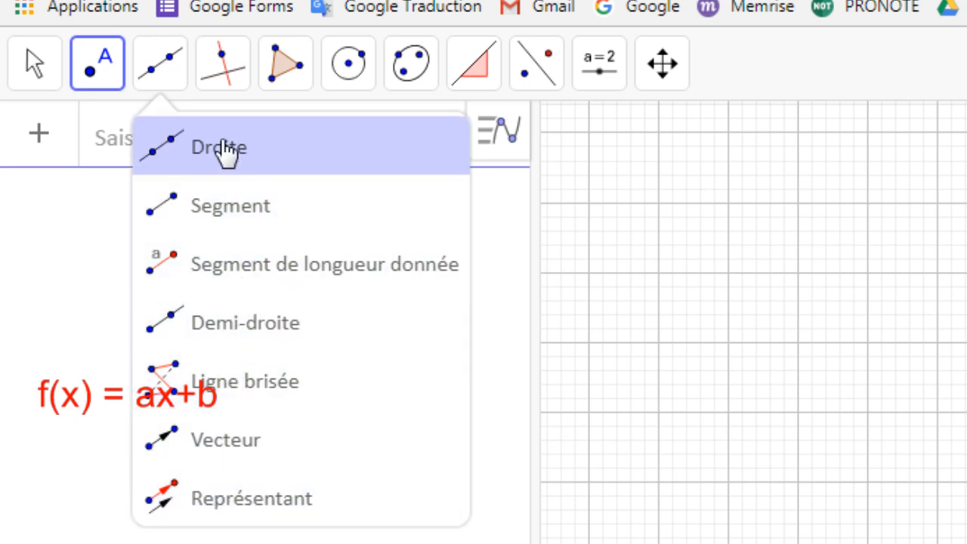
pyautogui.moveTo(471, 73)
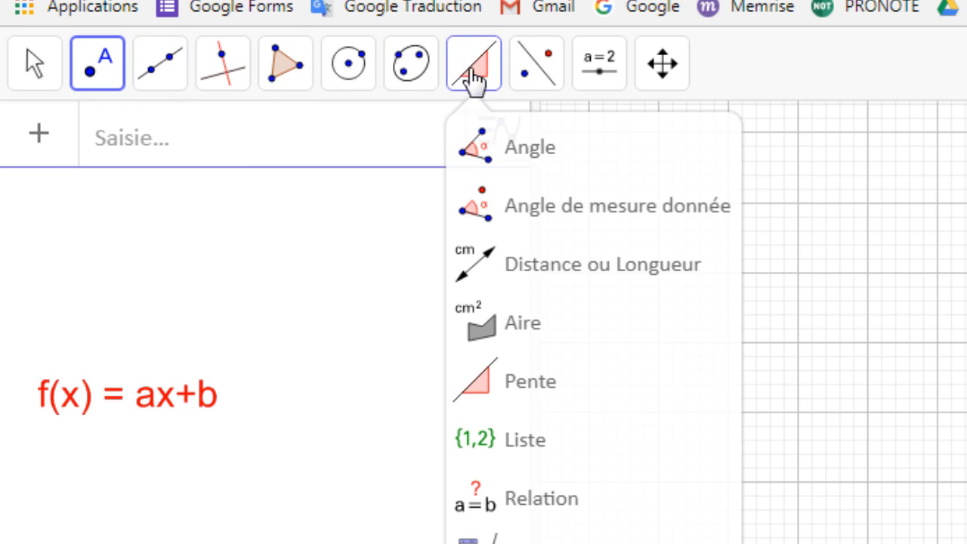
pyautogui.click(476, 145)
pyautogui.moveTo(475, 75)
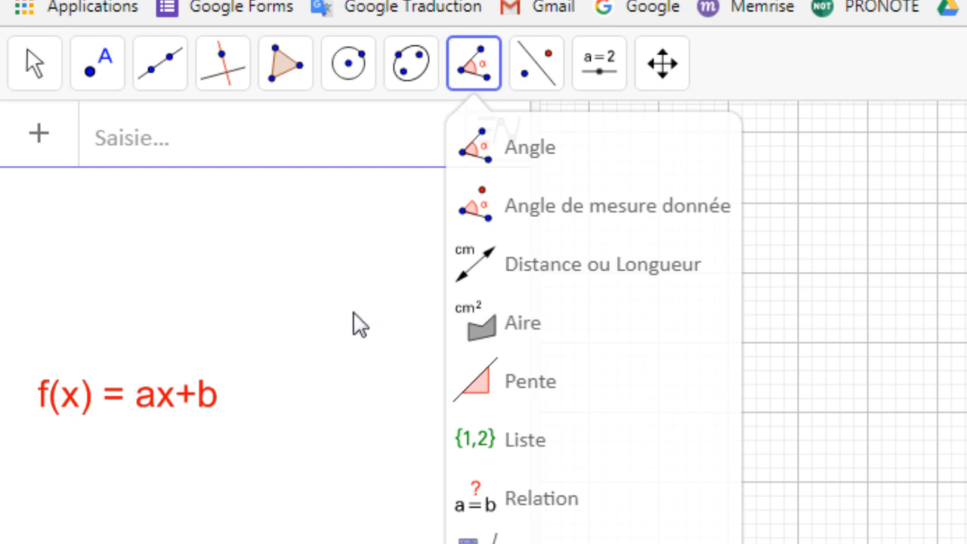
pyautogui.click(34, 72)
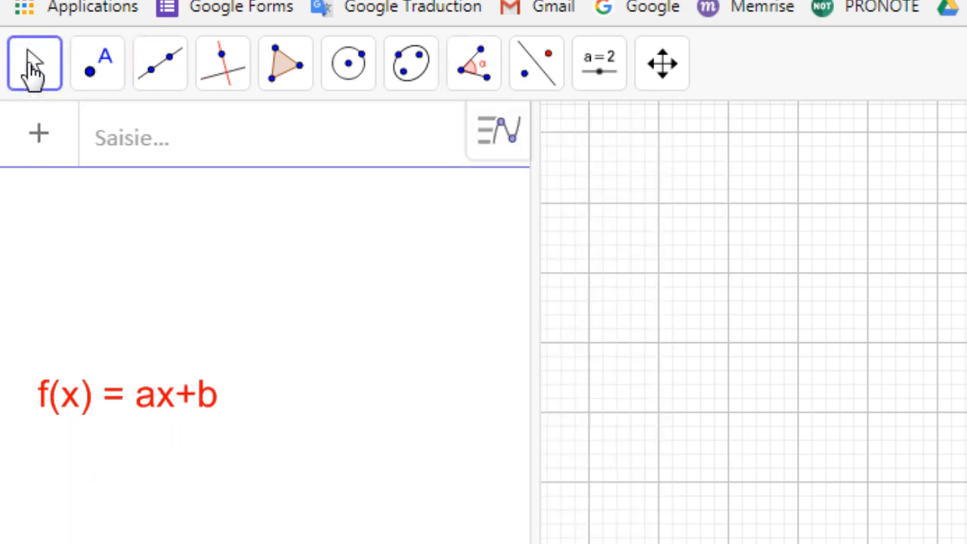
pyautogui.moveTo(690, 438); pyautogui.dragTo(706, 395)
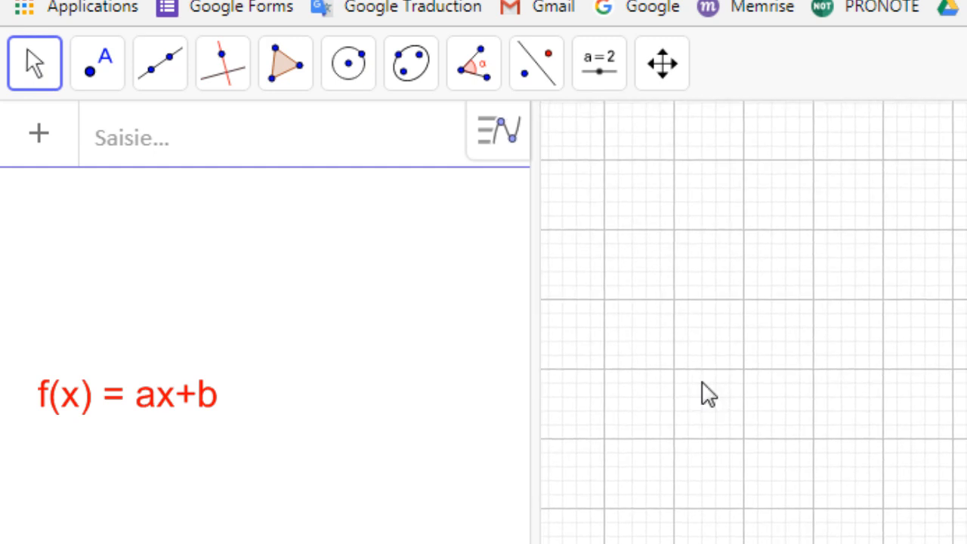
pyautogui.moveTo(668, 398); pyautogui.dragTo(741, 417)
# - Place two free points on the graph at about (-9.28, 4.54) and (-5.48, 6.16)
pyautogui.click(98, 66)
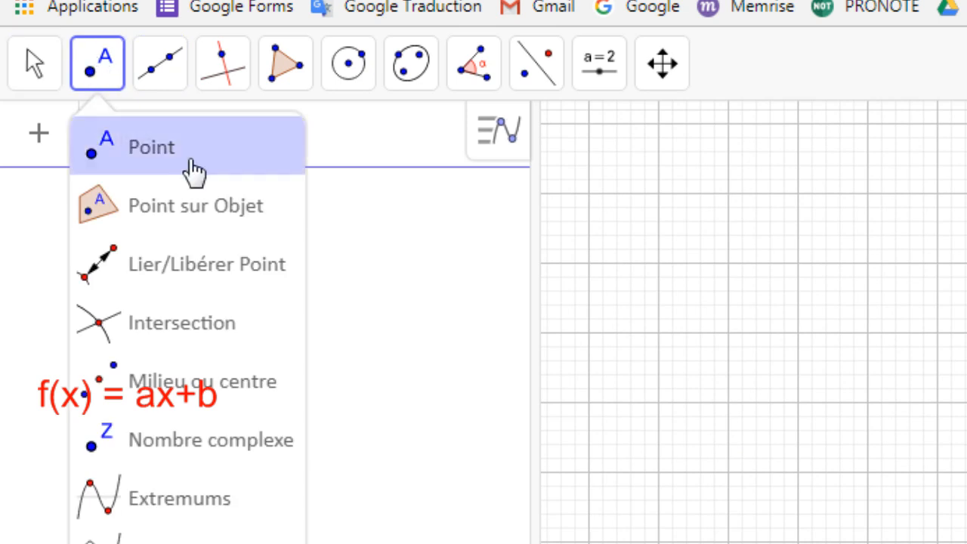
pyautogui.click(173, 163)
pyautogui.click(638, 434)
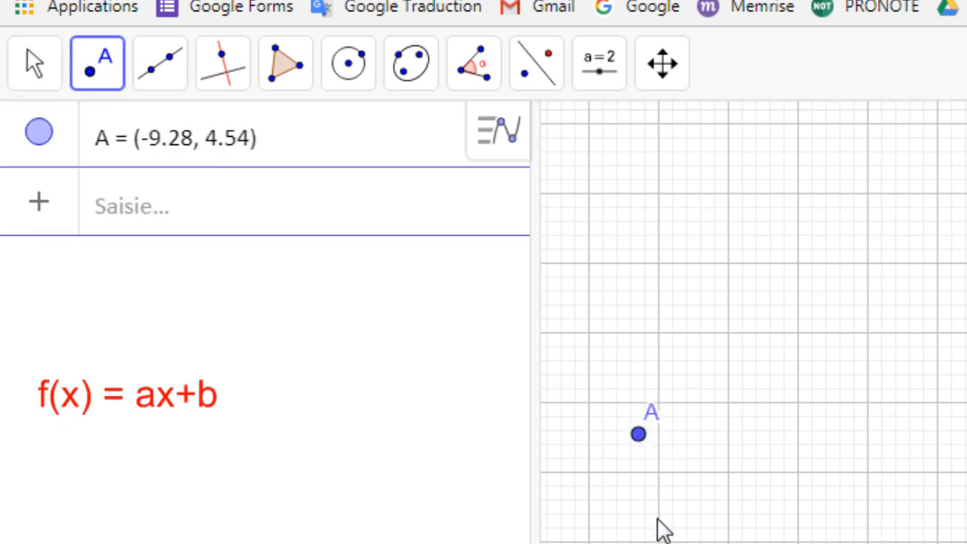
pyautogui.click(903, 322)
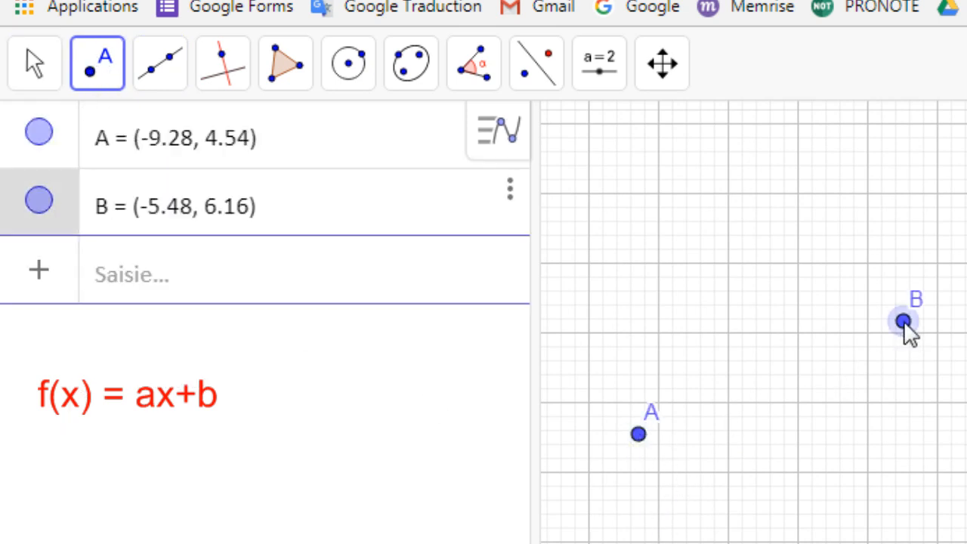
pyautogui.click(38, 62)
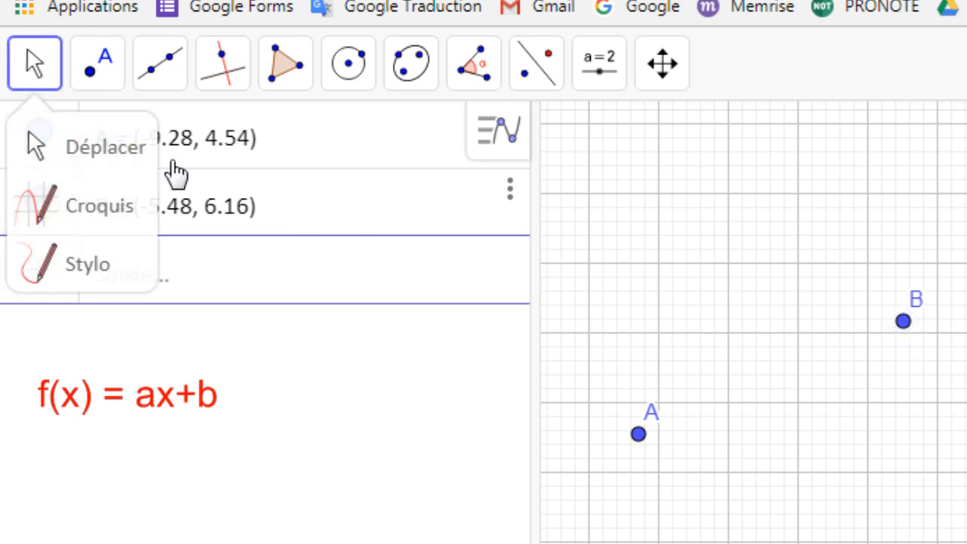
pyautogui.rightClick(104, 141)
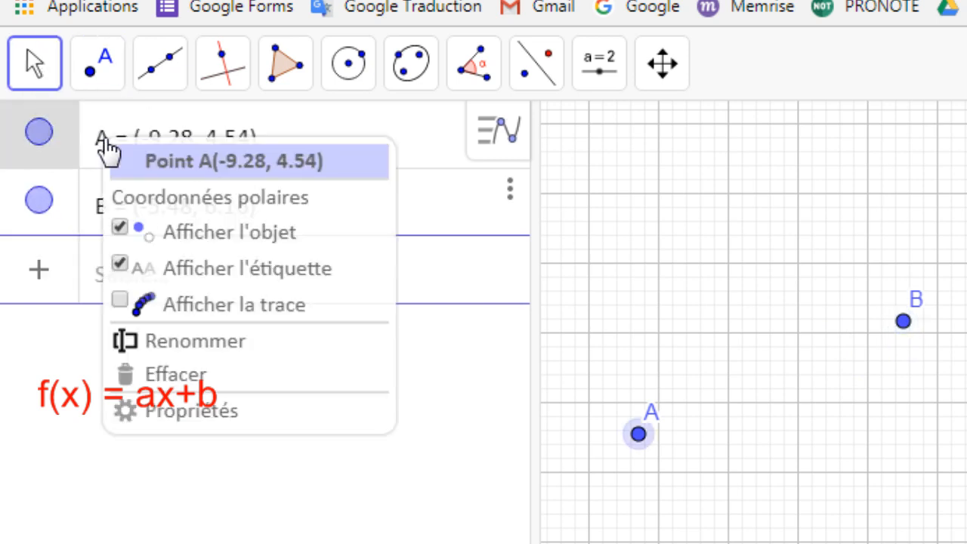
pyautogui.click(196, 343)
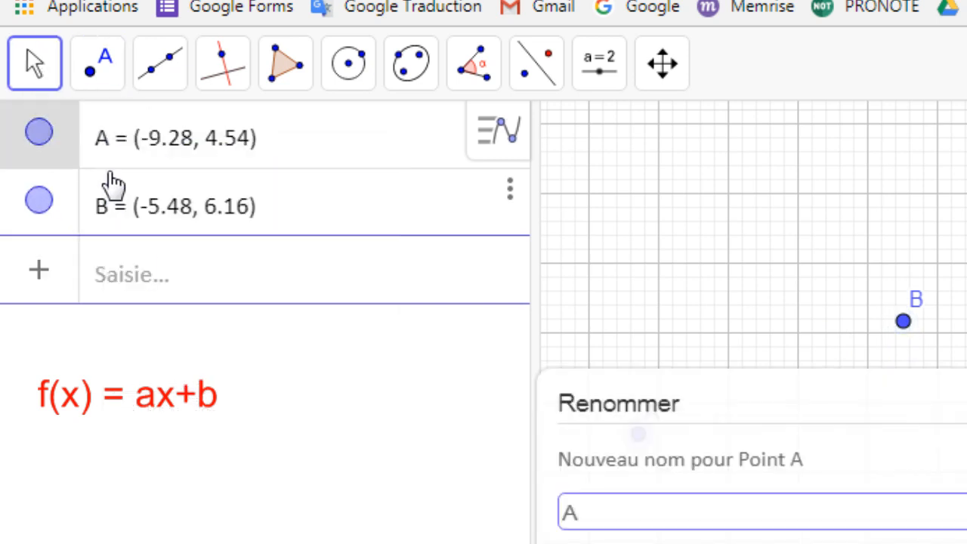
pyautogui.moveTo(638, 511); pyautogui.dragTo(552, 512)
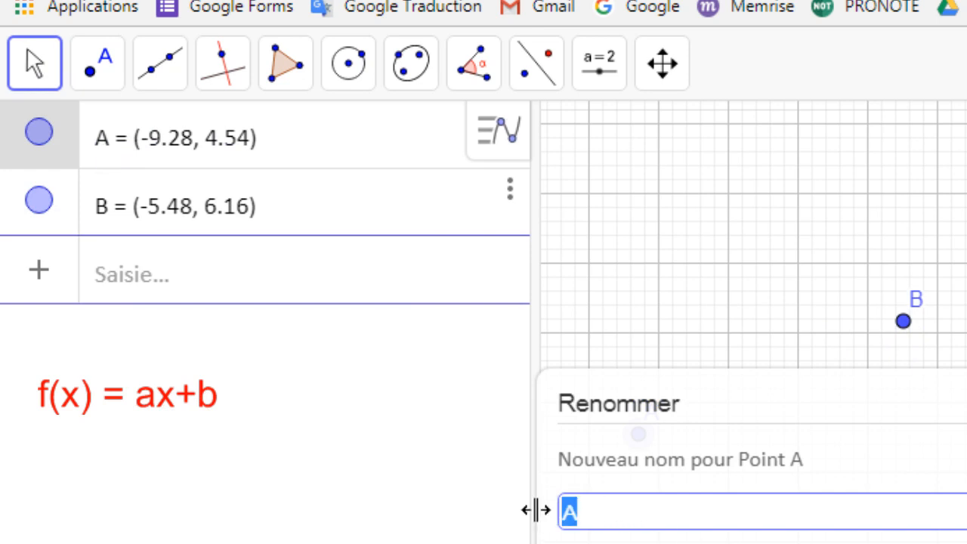
pyautogui.write('C')
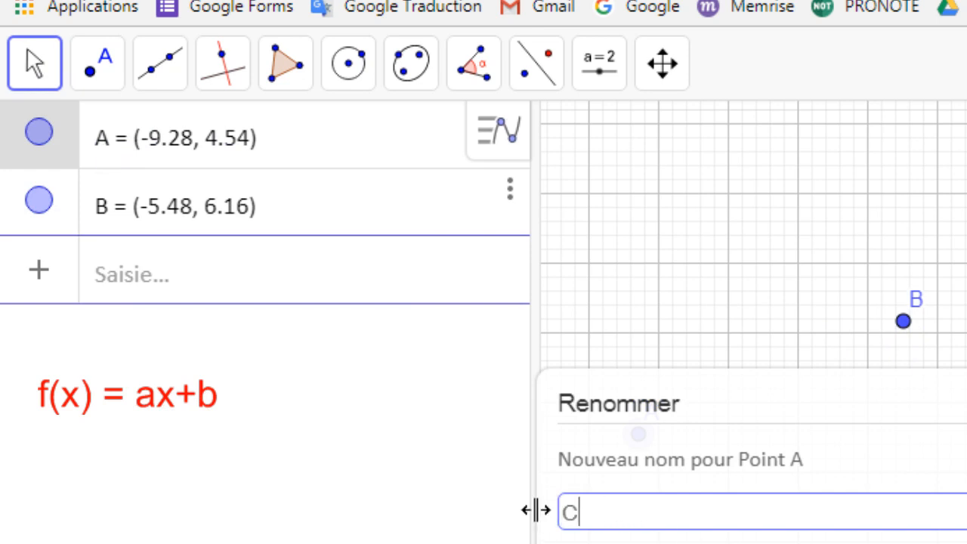
pyautogui.rightClick(109, 208)
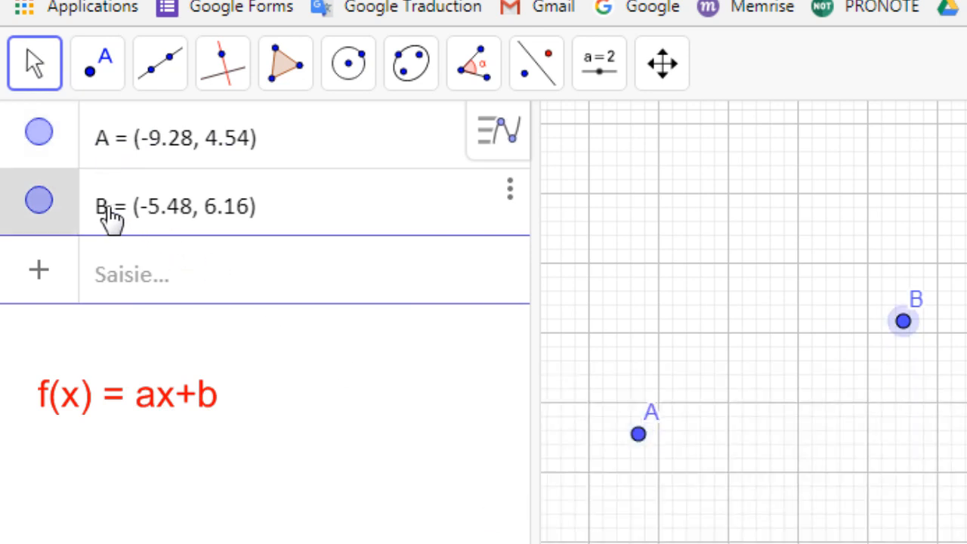
# - Rename point A to C and point B to D in their algebra definitions
pyautogui.click(113, 142)
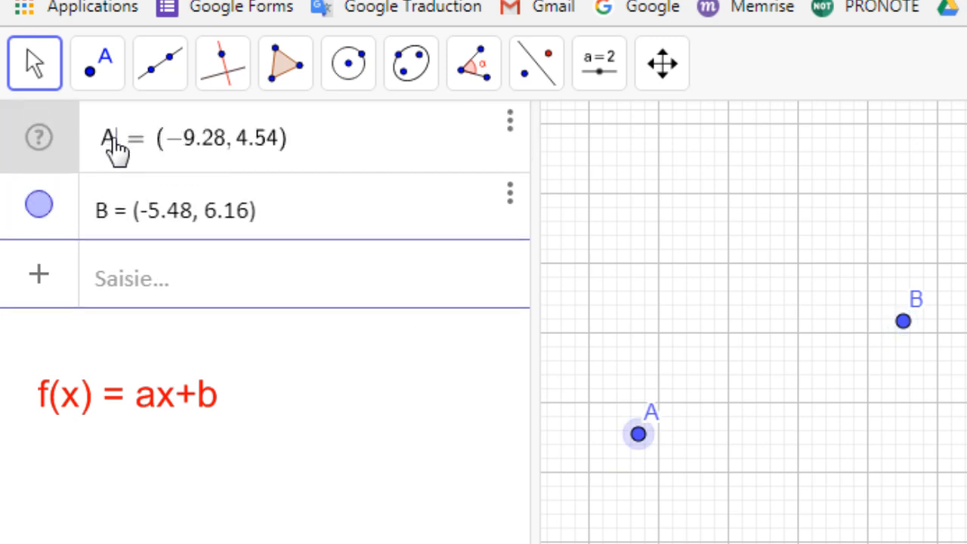
pyautogui.press('BackSpace')
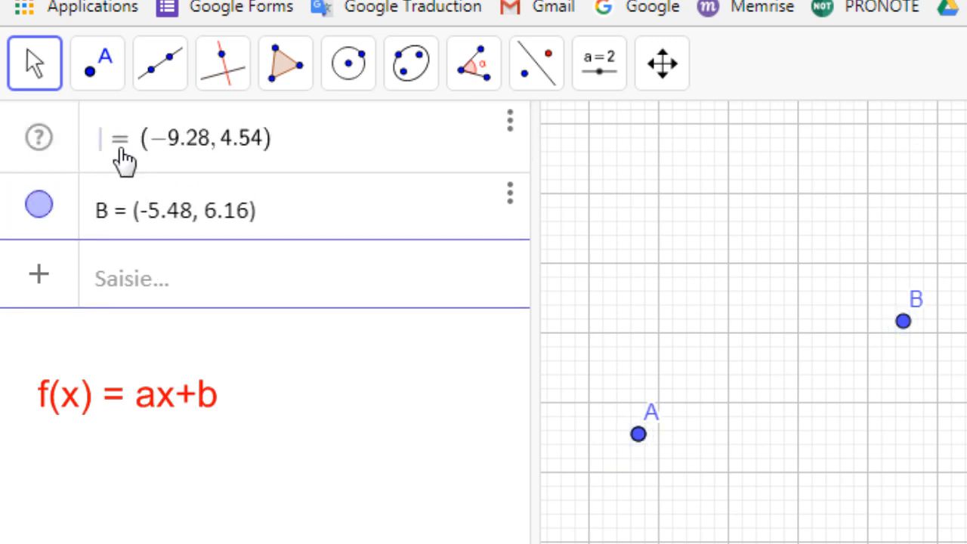
pyautogui.write('C')
pyautogui.click(103, 212)
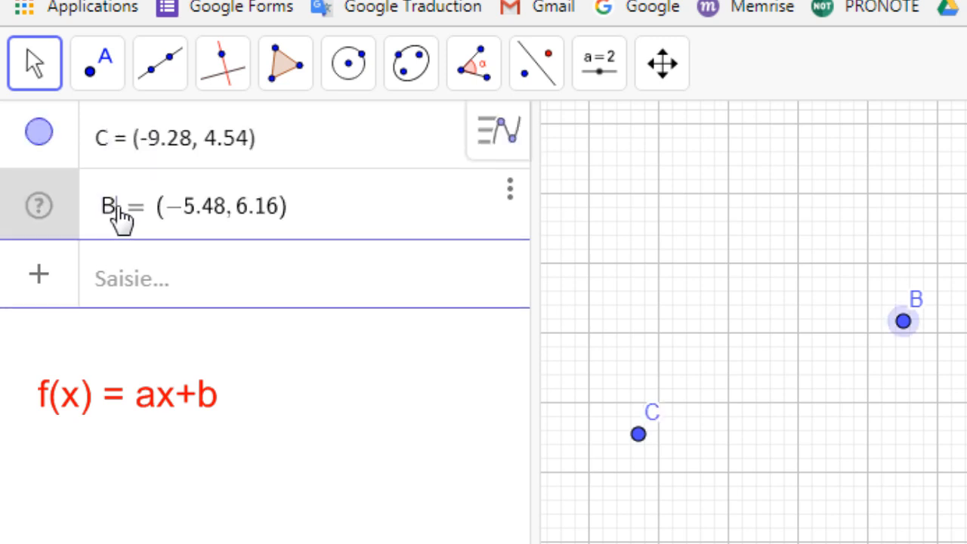
pyautogui.press('BackSpace')
pyautogui.write('D')
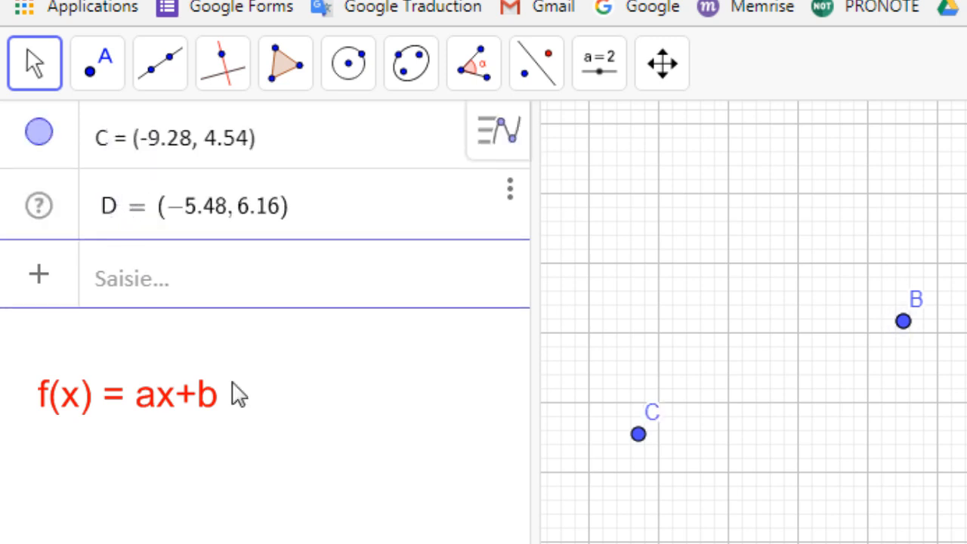
pyautogui.click(257, 421)
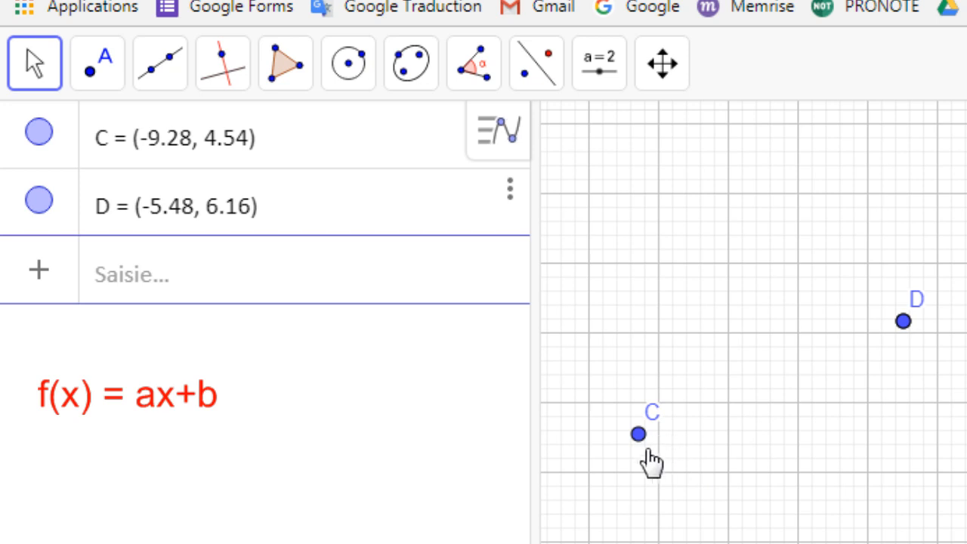
# - Draw a straight line (Droite) through points C and D
pyautogui.click(166, 74)
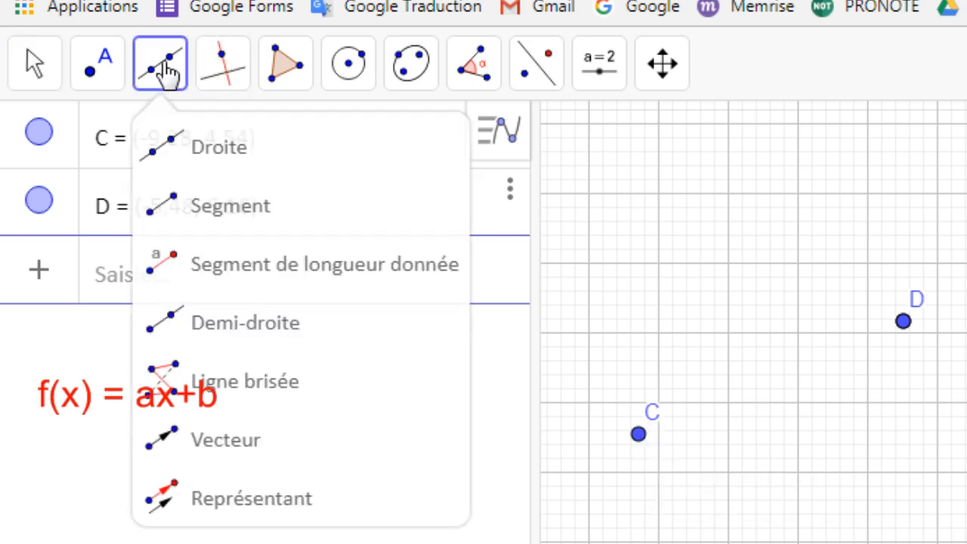
pyautogui.click(240, 160)
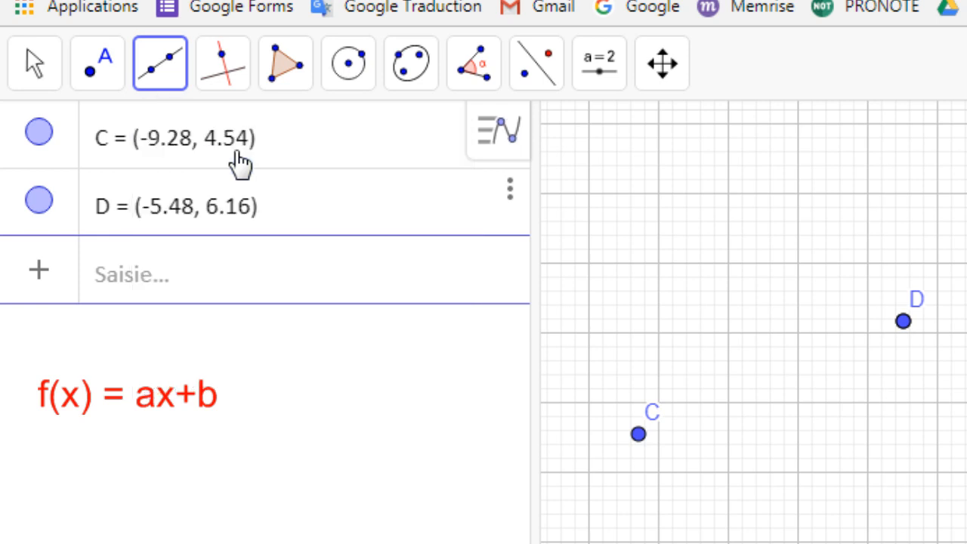
pyautogui.click(638, 435)
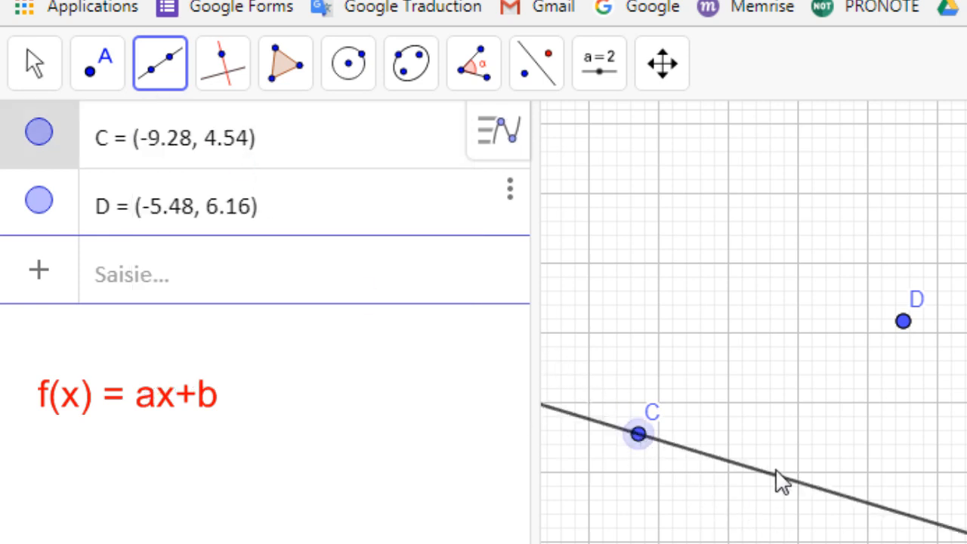
pyautogui.click(903, 323)
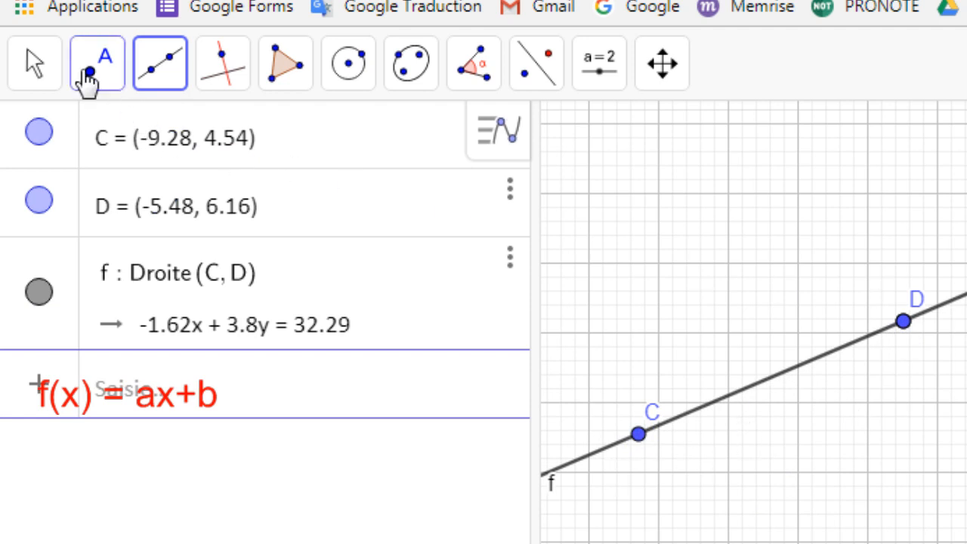
pyautogui.click(34, 62)
pyautogui.click(74, 151)
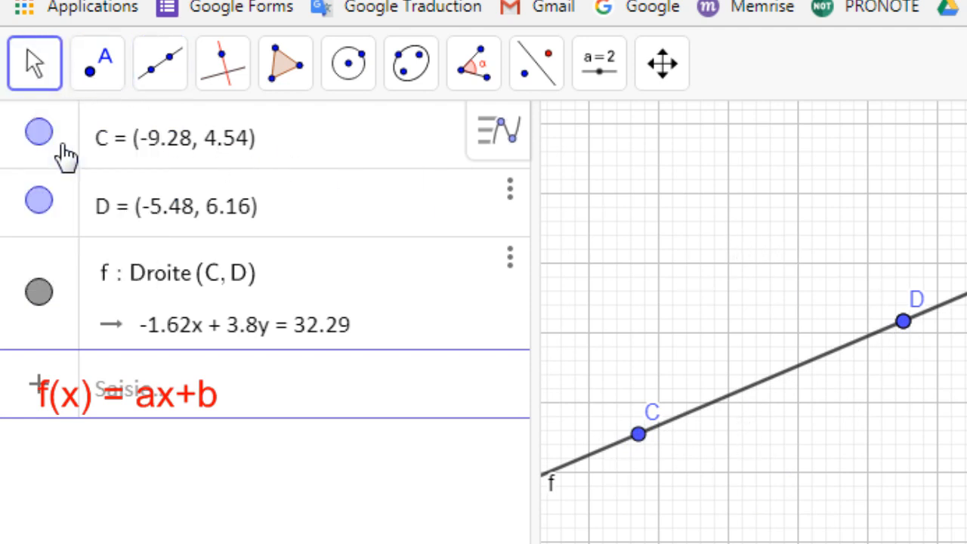
# - Move point D to about (-4.68, 3.68) and point C to about (-7.98, 2.4), tilting the line
pyautogui.moveTo(903, 323); pyautogui.dragTo(956, 494)
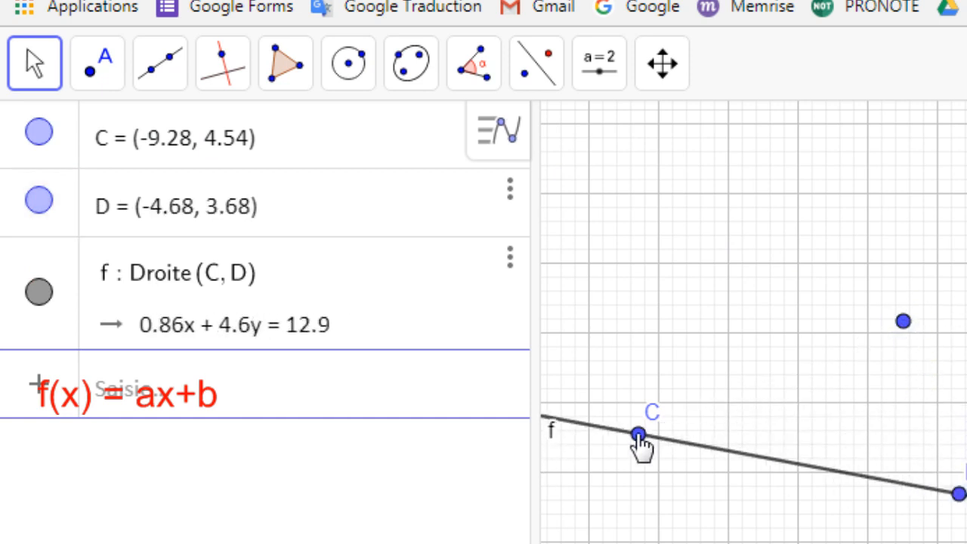
pyautogui.moveTo(638, 435); pyautogui.dragTo(728, 543)
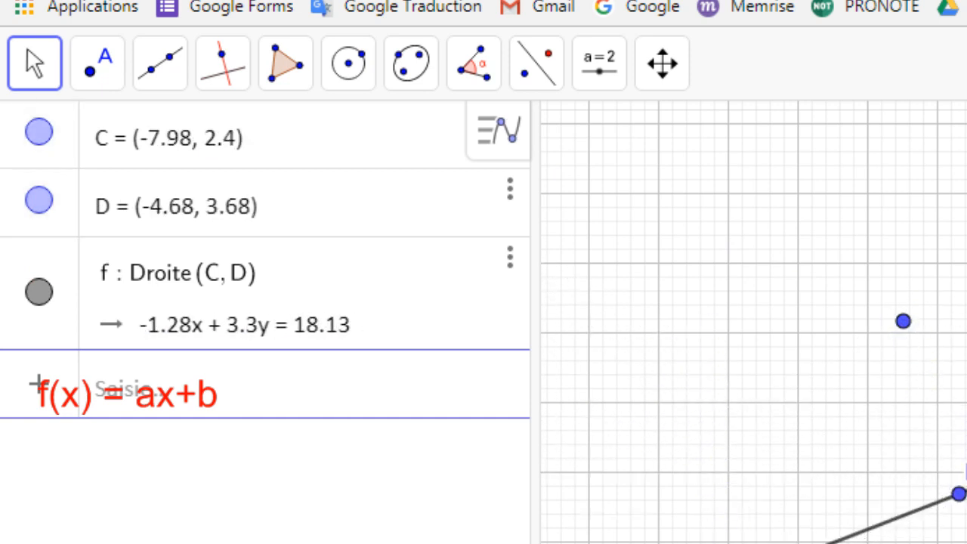
pyautogui.rightClick(907, 326)
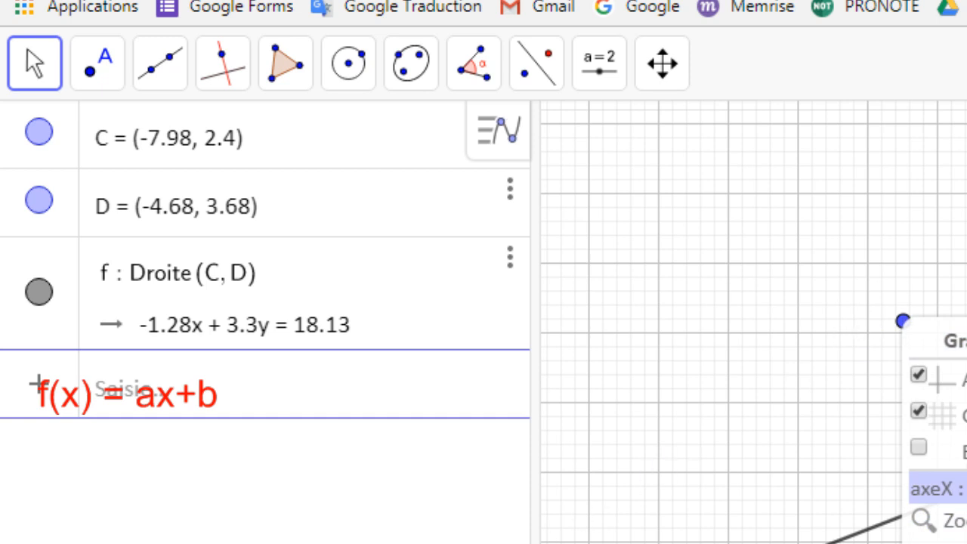
pyautogui.click(964, 490)
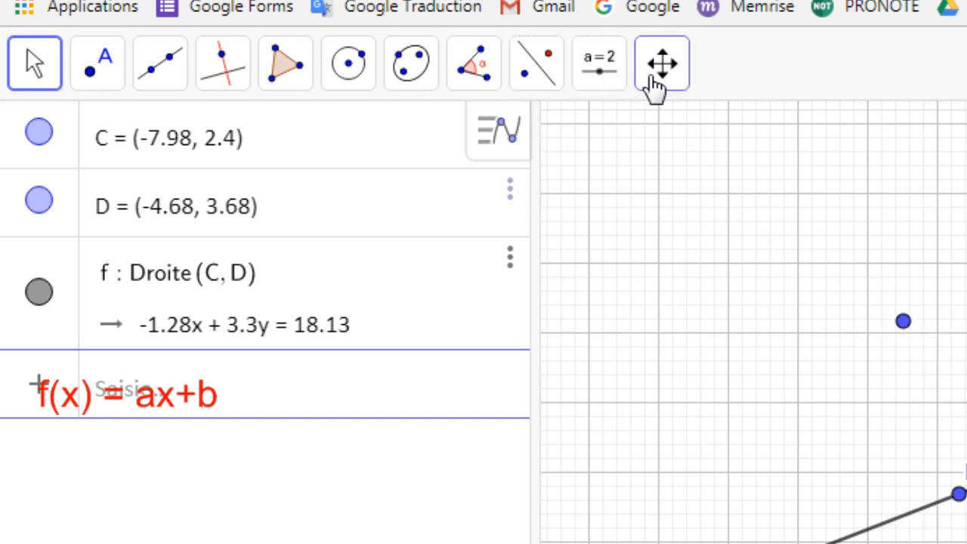
# - Add the slope (Pente) of the line through C and D
pyautogui.moveTo(916, 331)
pyautogui.mouseDown()
pyautogui.moveTo(867, 330)
pyautogui.moveTo(911, 327)
pyautogui.mouseUp()
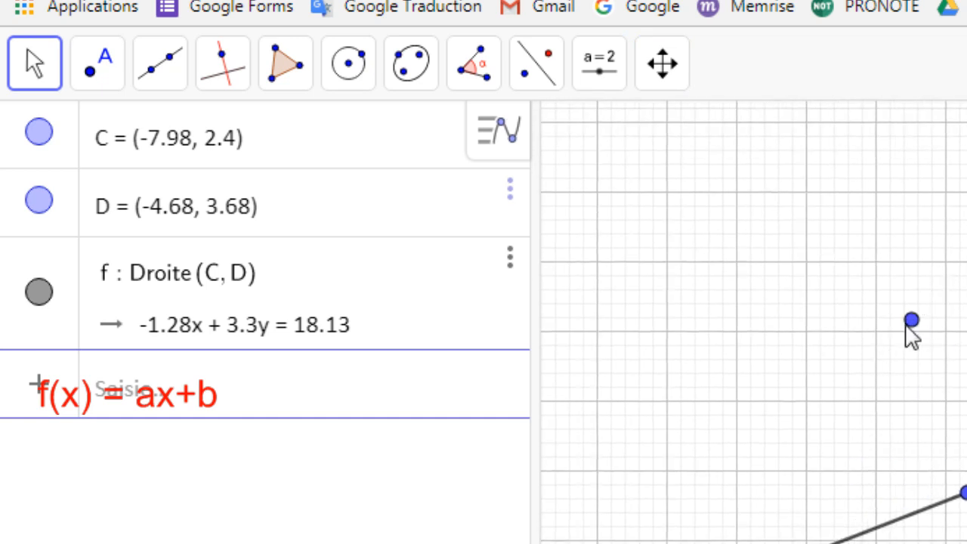
pyautogui.moveTo(873, 382); pyautogui.dragTo(764, 217)
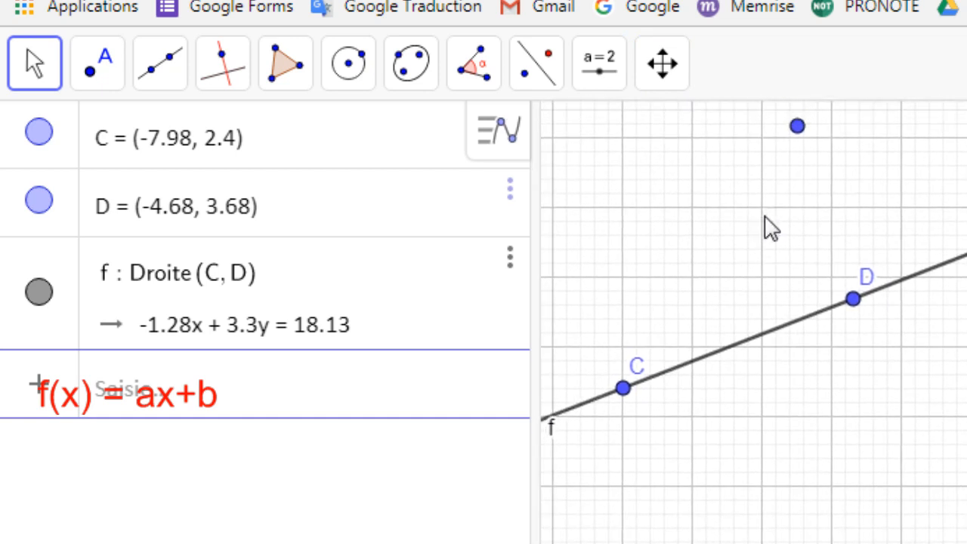
pyautogui.click(484, 95)
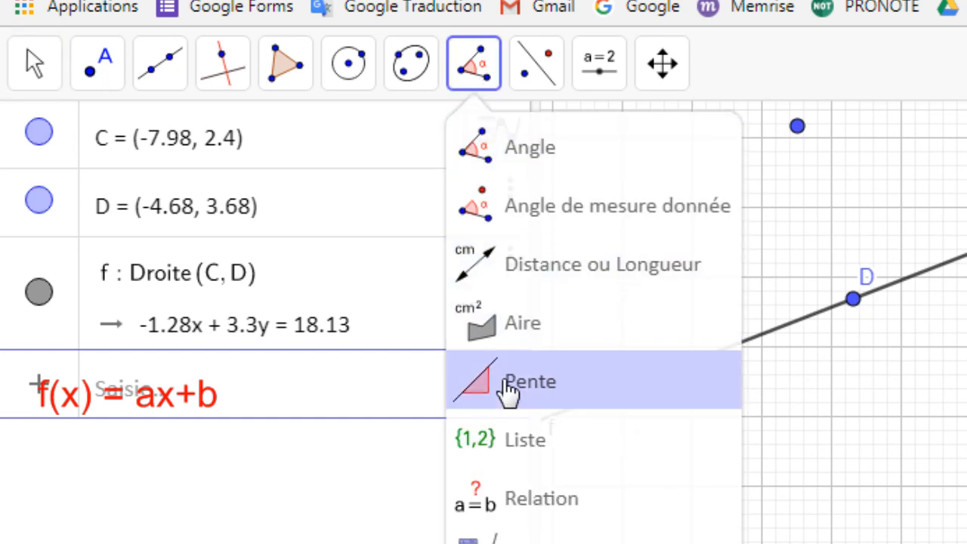
pyautogui.click(507, 385)
pyautogui.click(700, 360)
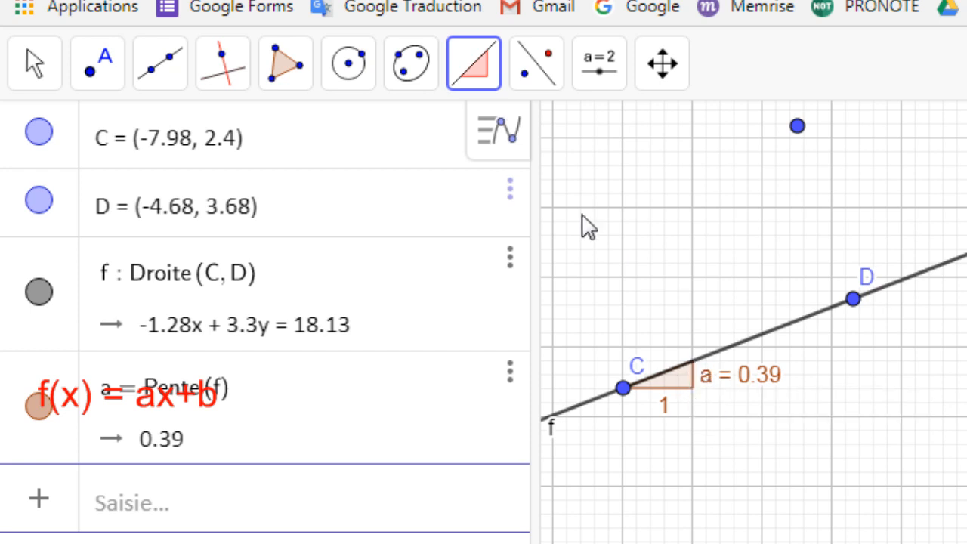
# - Vary the line's slope by moving point D to (-6, 5) and on to about (-2.94, 3.64)
pyautogui.click(45, 71)
pyautogui.moveTo(855, 298); pyautogui.dragTo(757, 209)
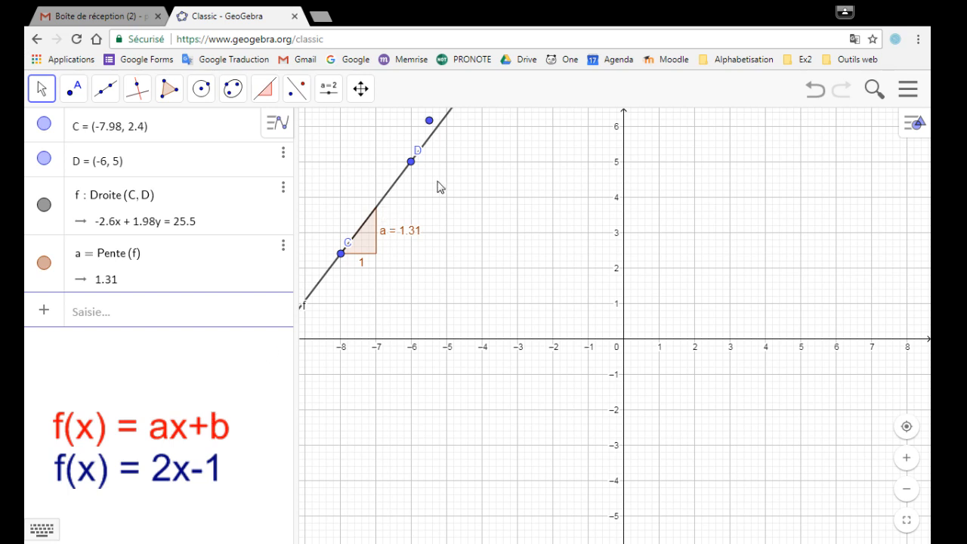
pyautogui.moveTo(415, 164); pyautogui.dragTo(533, 224)
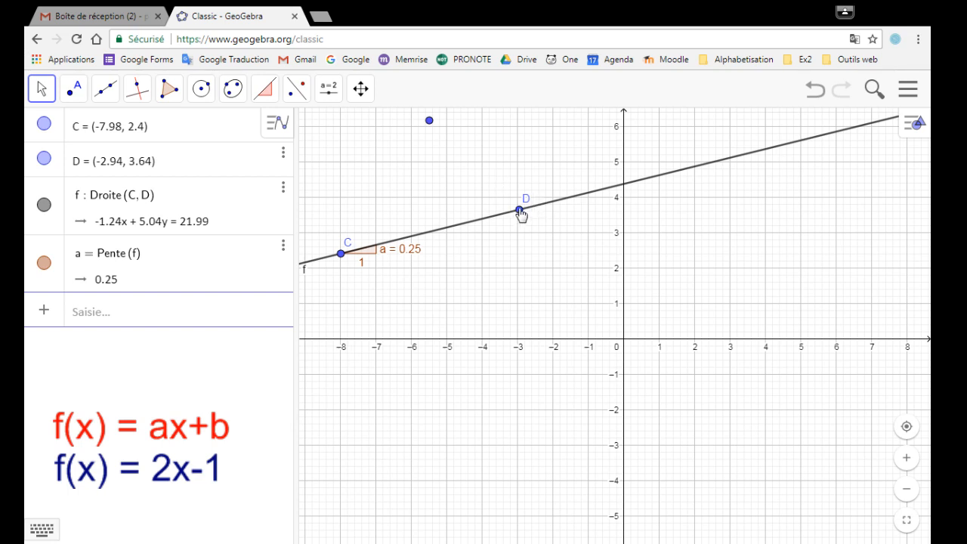
# - Match the line to f(x) = 2x-1 by moving point D to (0, -1) and point C to (-2, -5)
pyautogui.moveTo(520, 214); pyautogui.dragTo(624, 383)
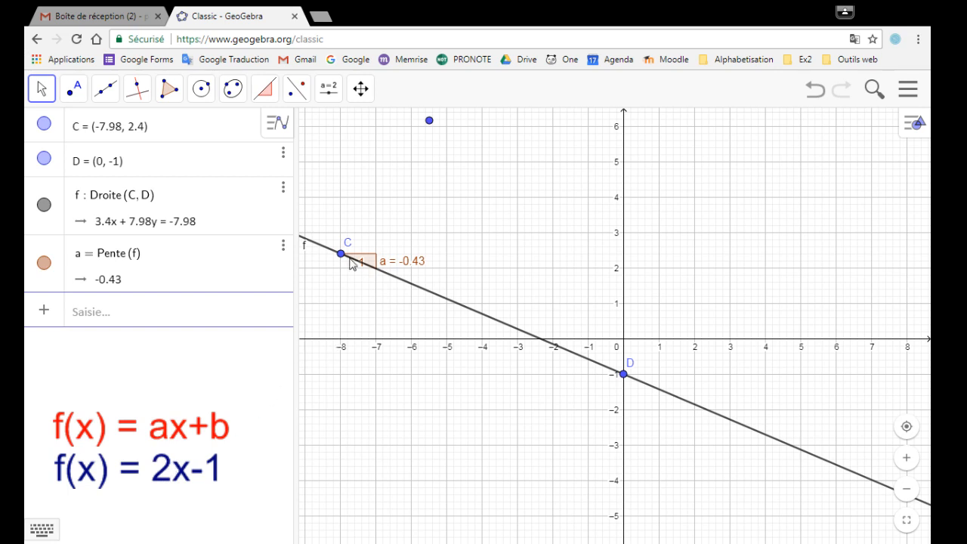
pyautogui.moveTo(341, 254); pyautogui.dragTo(441, 237)
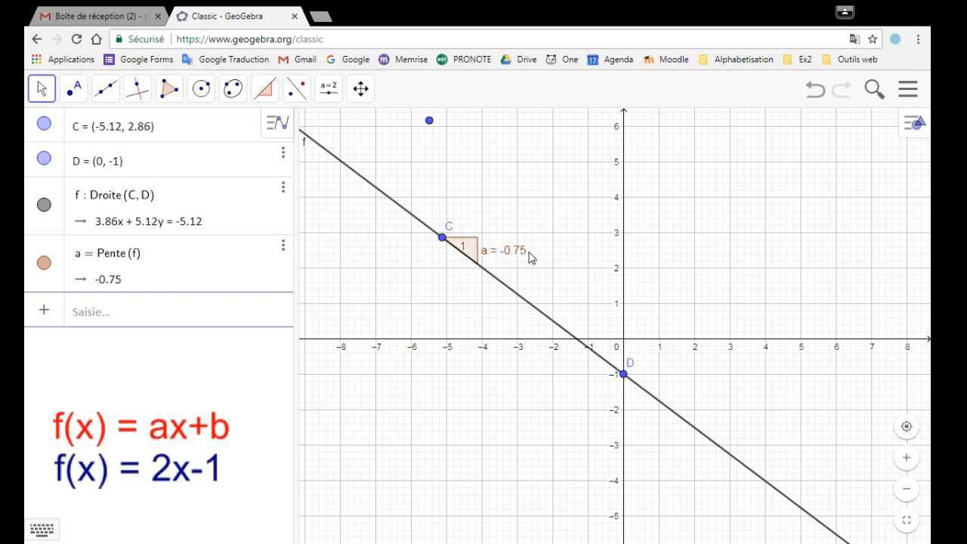
pyautogui.moveTo(442, 237); pyautogui.dragTo(553, 519)
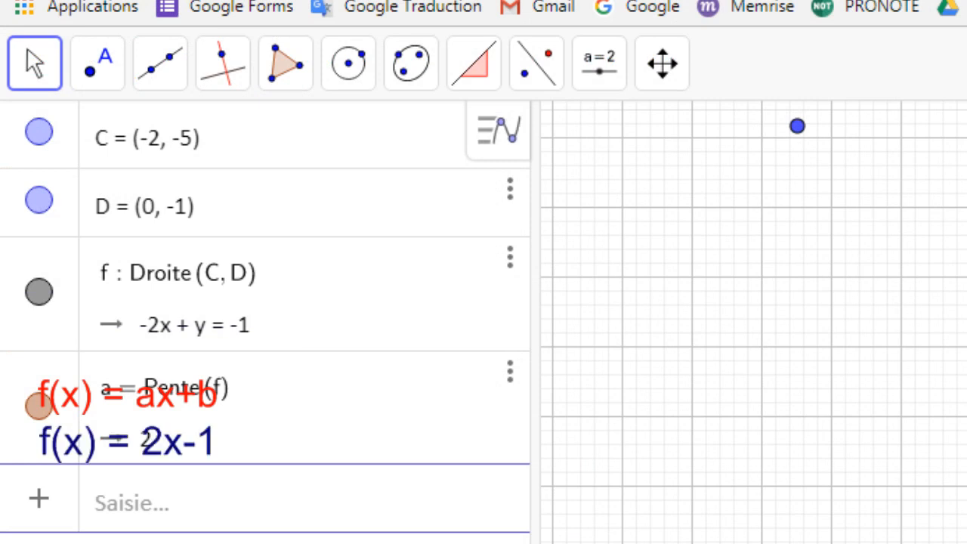
# - Match the line to g(x) = -0.5x+4 by moving point D to (0, 4) and point C to (-4, 6)
pyautogui.moveTo(966, 543); pyautogui.dragTo(612, 241)
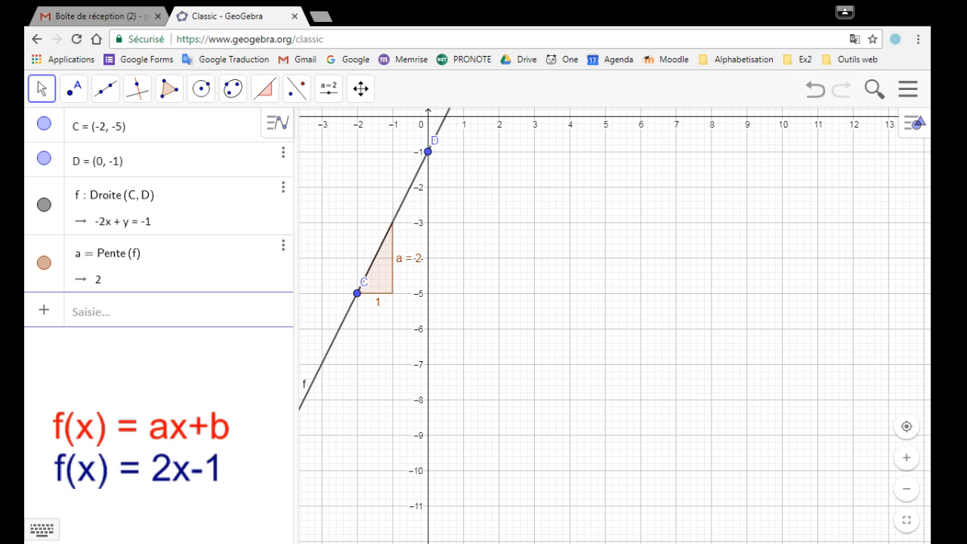
pyautogui.moveTo(445, 280); pyautogui.dragTo(667, 355)
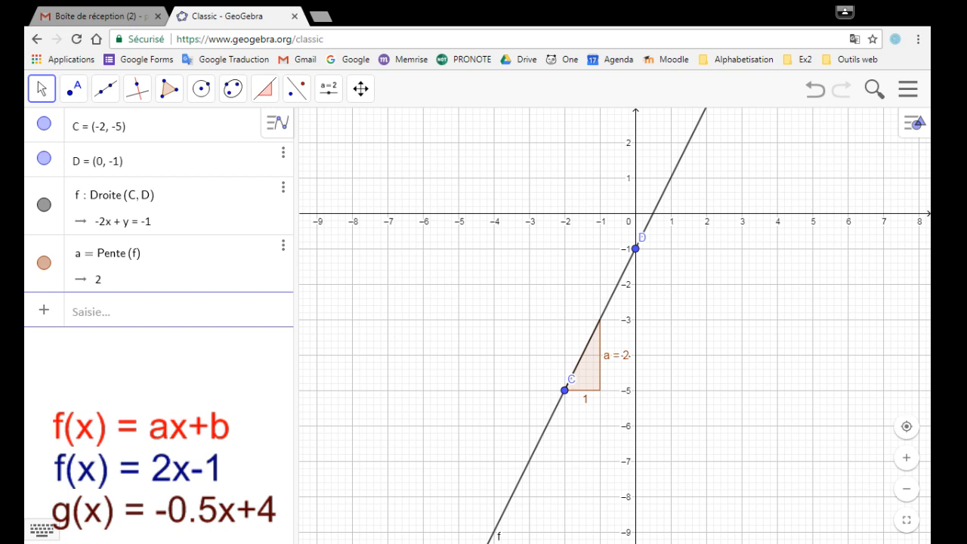
pyautogui.moveTo(442, 305); pyautogui.dragTo(408, 371)
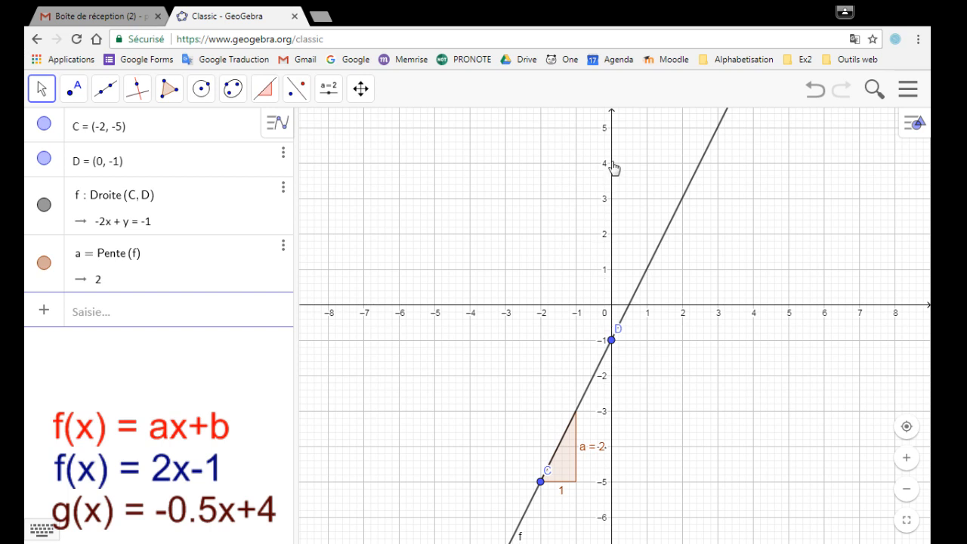
pyautogui.click(612, 332)
pyautogui.moveTo(612, 330); pyautogui.dragTo(612, 162)
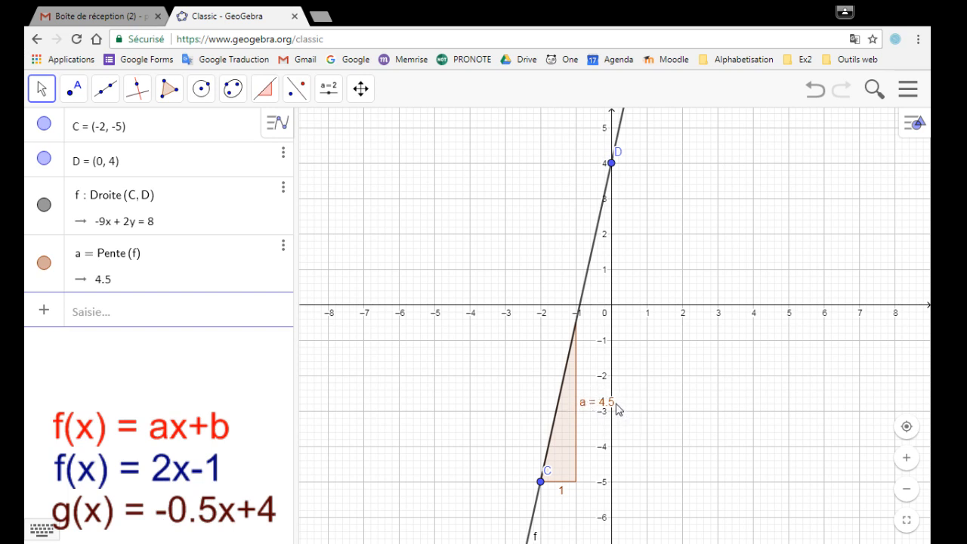
pyautogui.moveTo(540, 484); pyautogui.dragTo(461, 132)
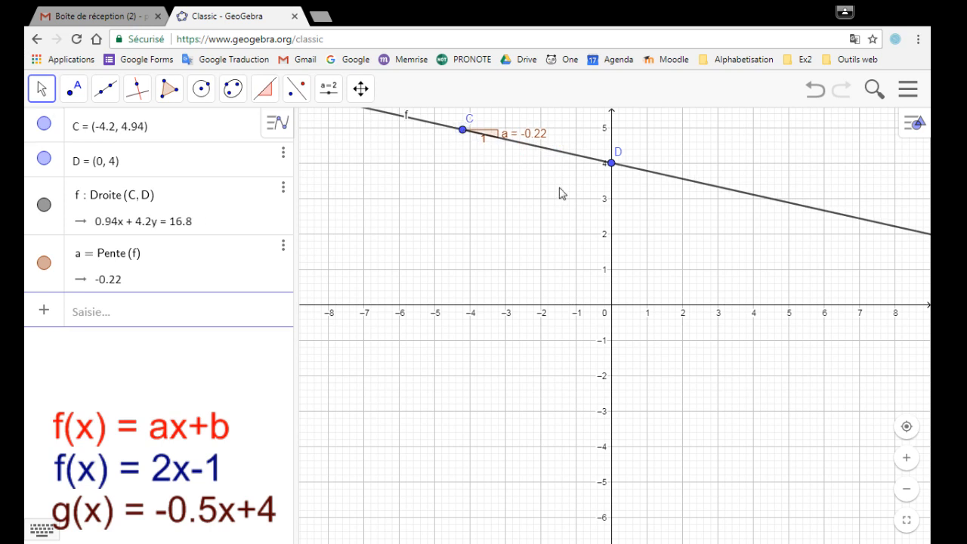
pyautogui.moveTo(557, 194); pyautogui.dragTo(557, 362)
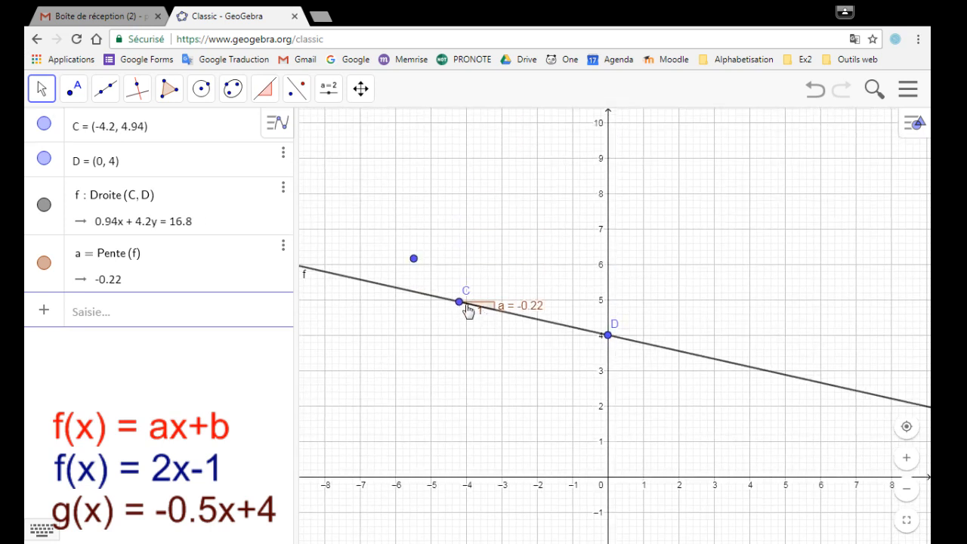
pyautogui.moveTo(459, 302); pyautogui.dragTo(468, 273)
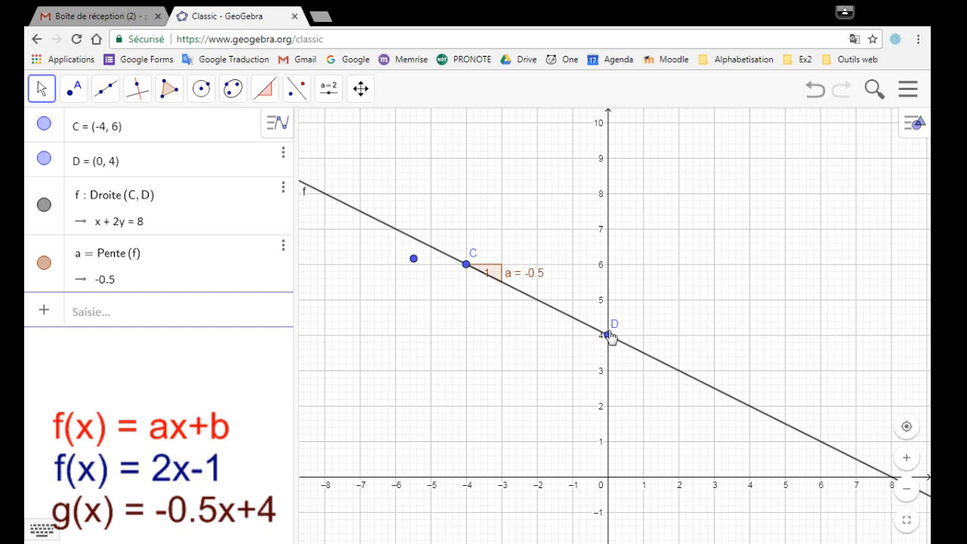
pyautogui.click(130, 318)
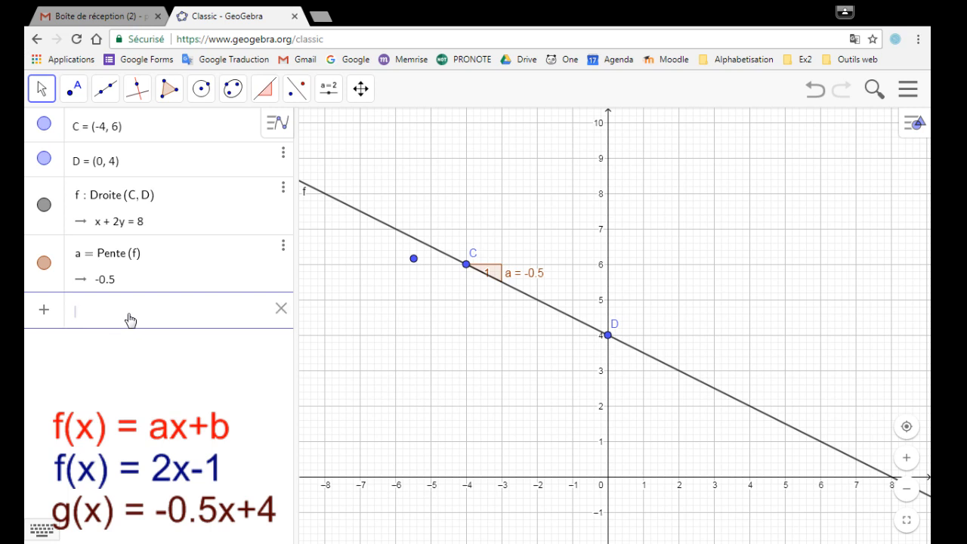
pyautogui.write('f(')
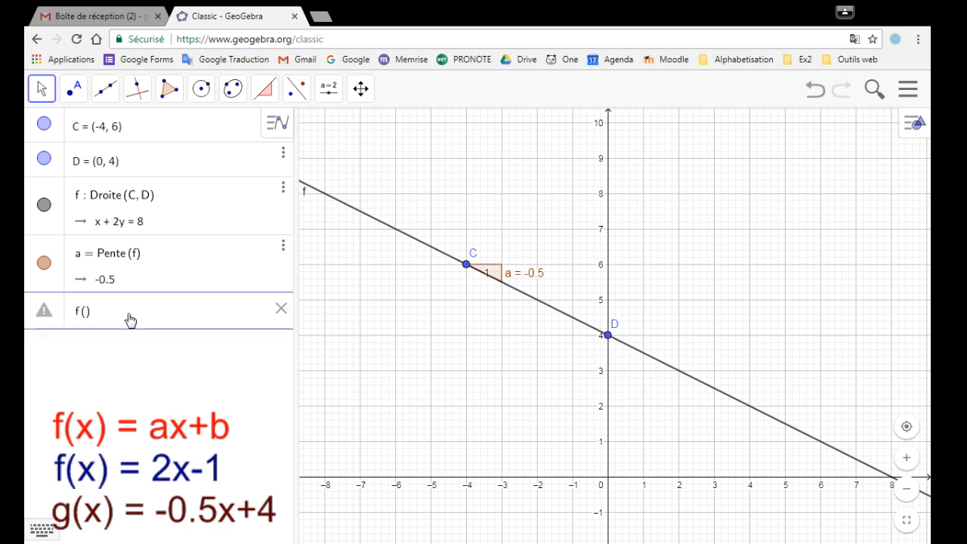
pyautogui.write('x')
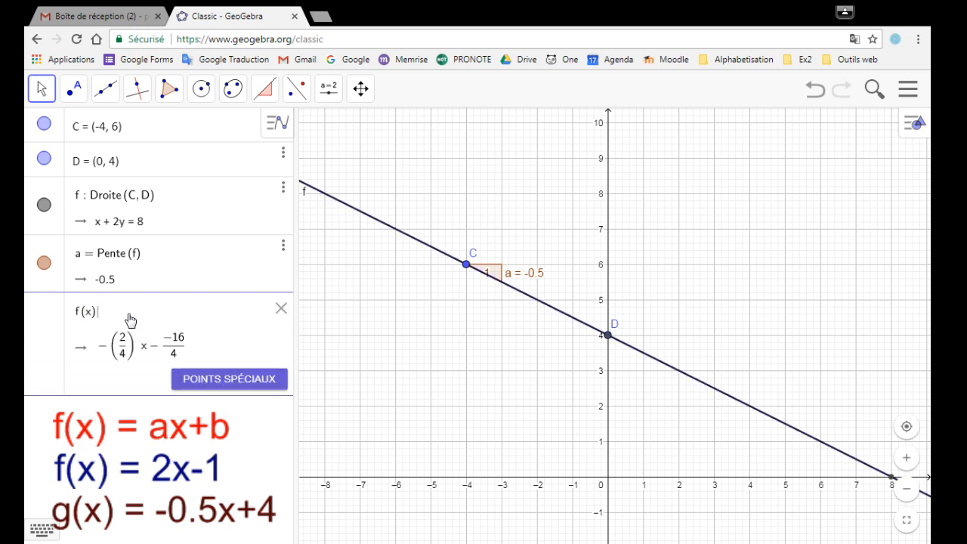
pyautogui.press('Escape')
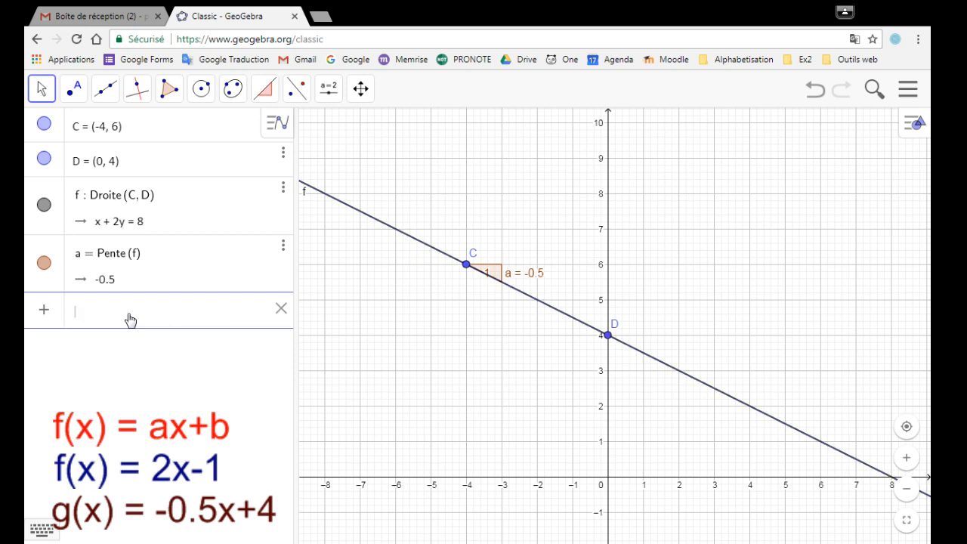
# - Define the function g(x) = -0.5x + 4 as a new algebra entry
pyautogui.write('g(x) = ')
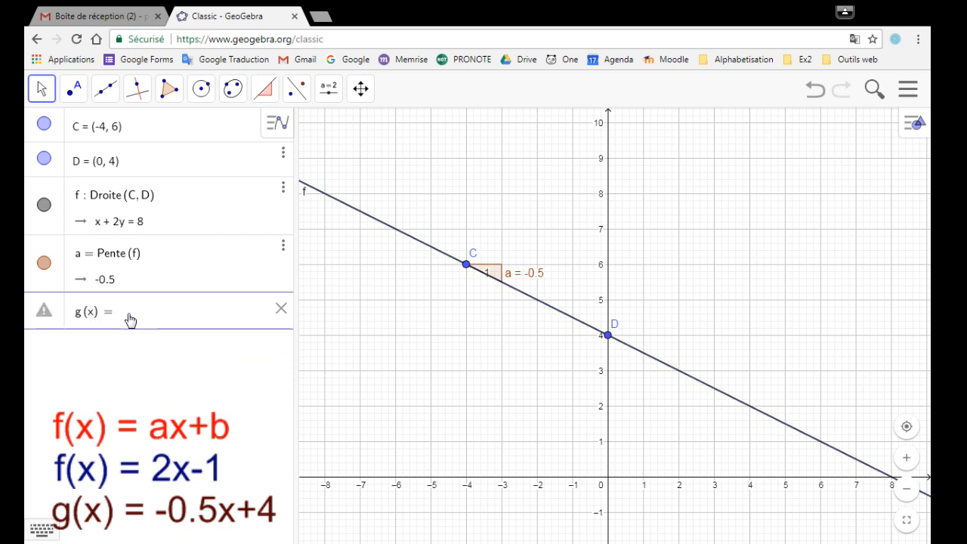
pyautogui.write('-')
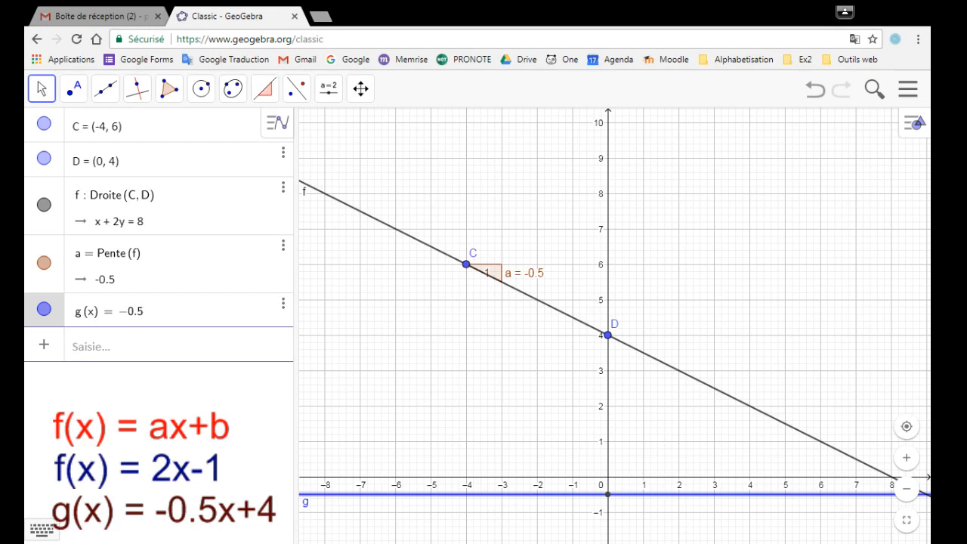
pyautogui.click(153, 314)
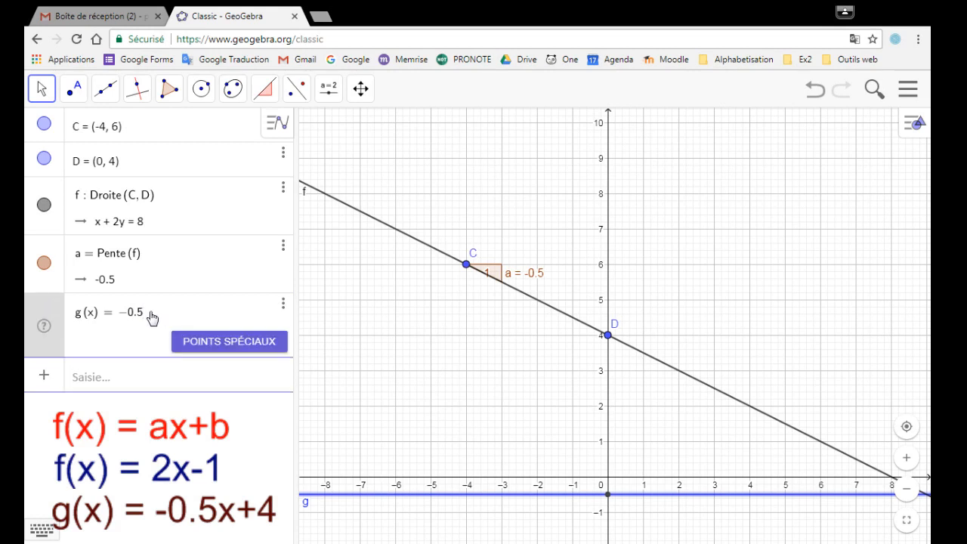
pyautogui.write('c')
pyautogui.press('BackSpace')
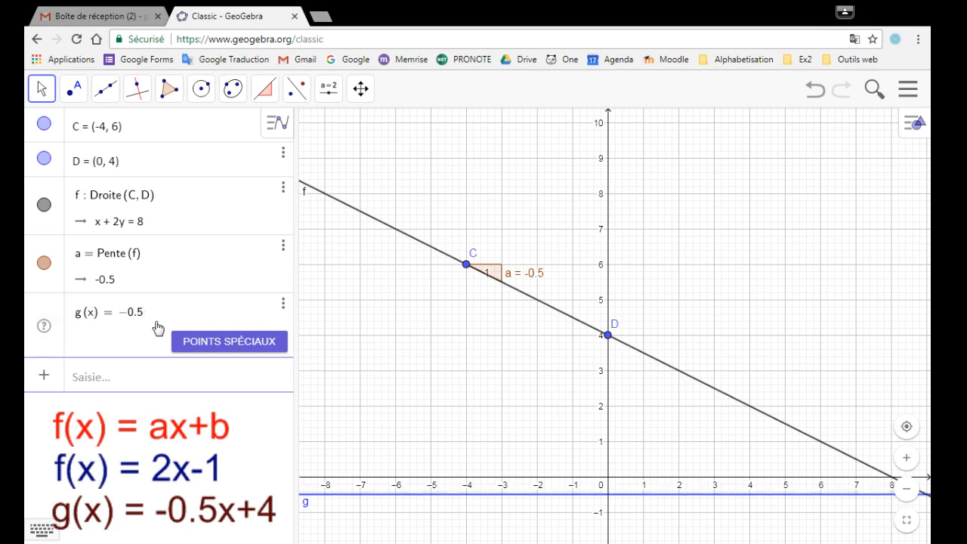
pyautogui.write('x + 4')
pyautogui.press('Return')
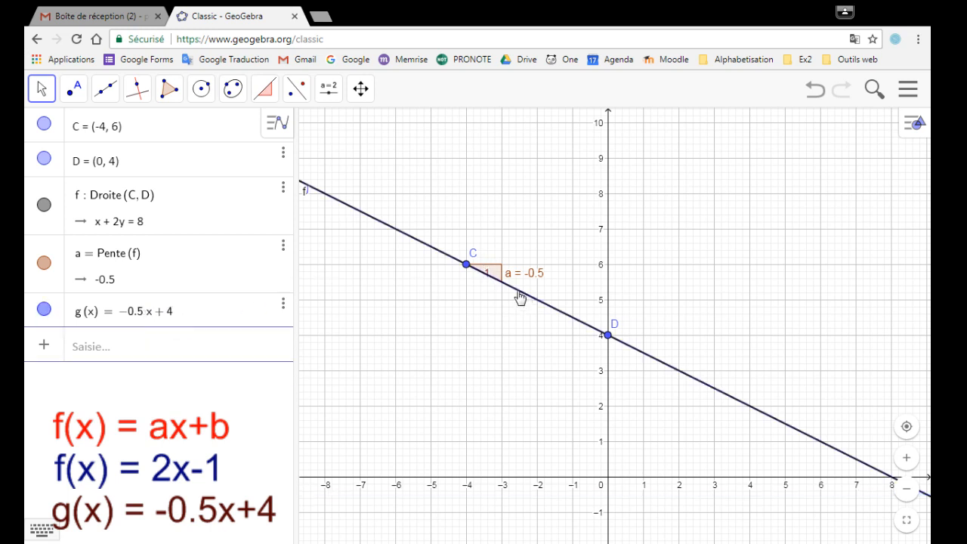
# - Set the line thickness (Épaisseur du trait) of function g to 13 in its properties, and close them
pyautogui.click(285, 306)
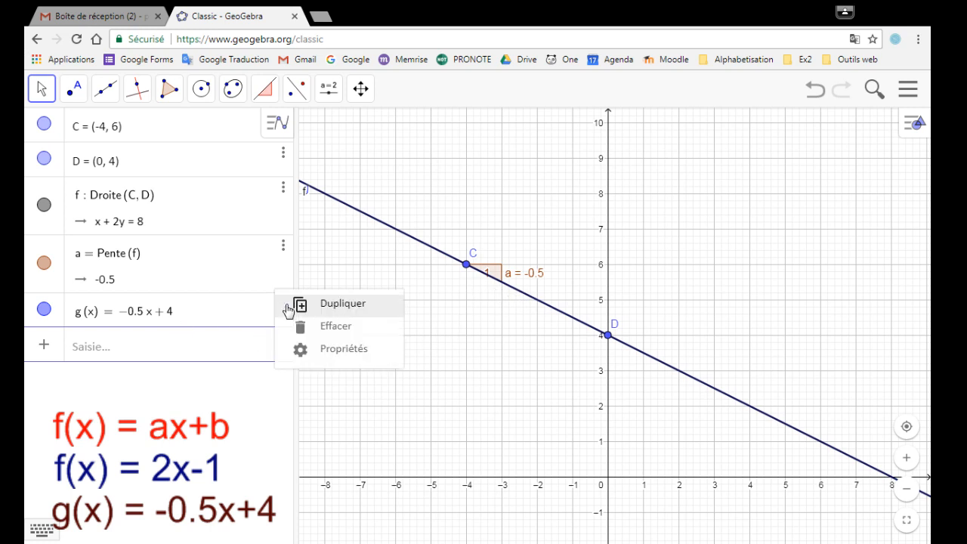
pyautogui.click(336, 352)
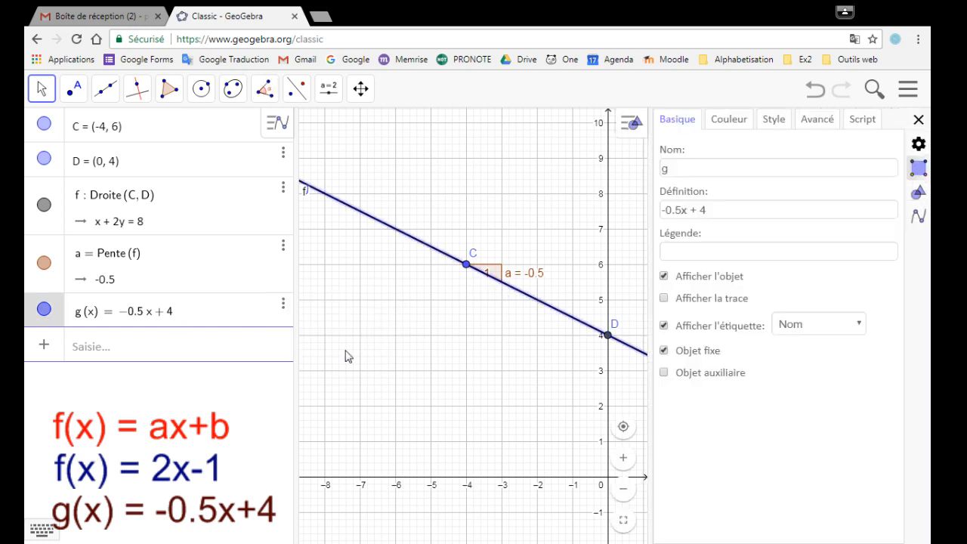
pyautogui.click(772, 119)
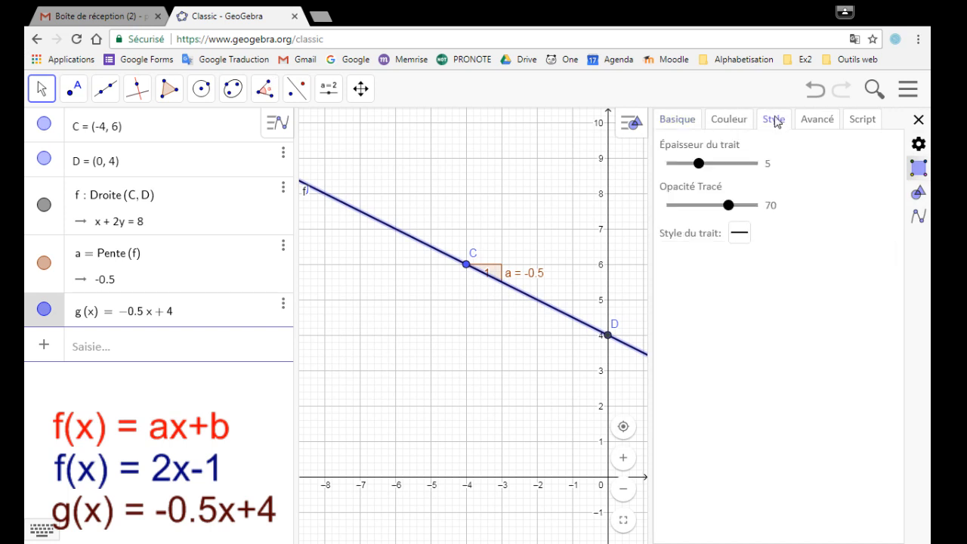
pyautogui.click(701, 166)
pyautogui.moveTo(701, 168); pyautogui.dragTo(778, 169)
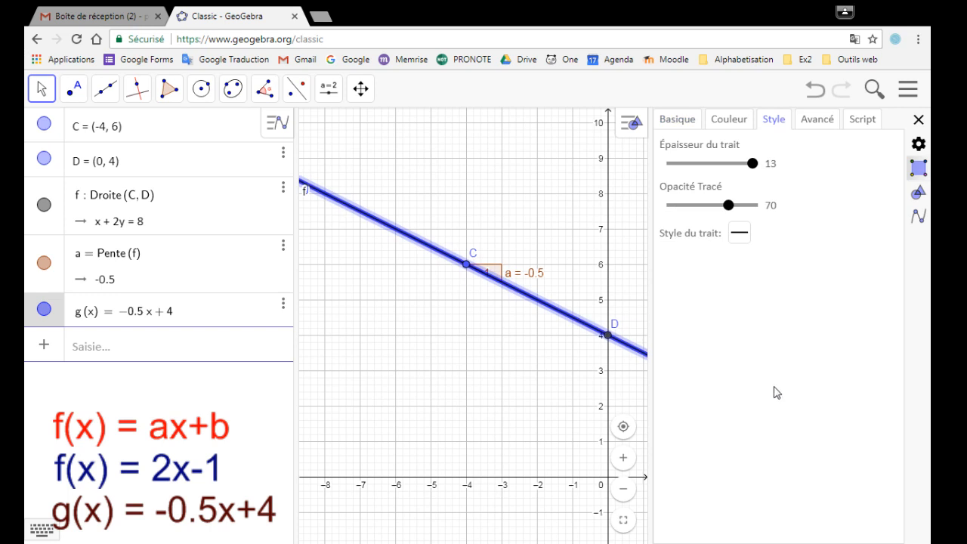
pyautogui.click(918, 121)
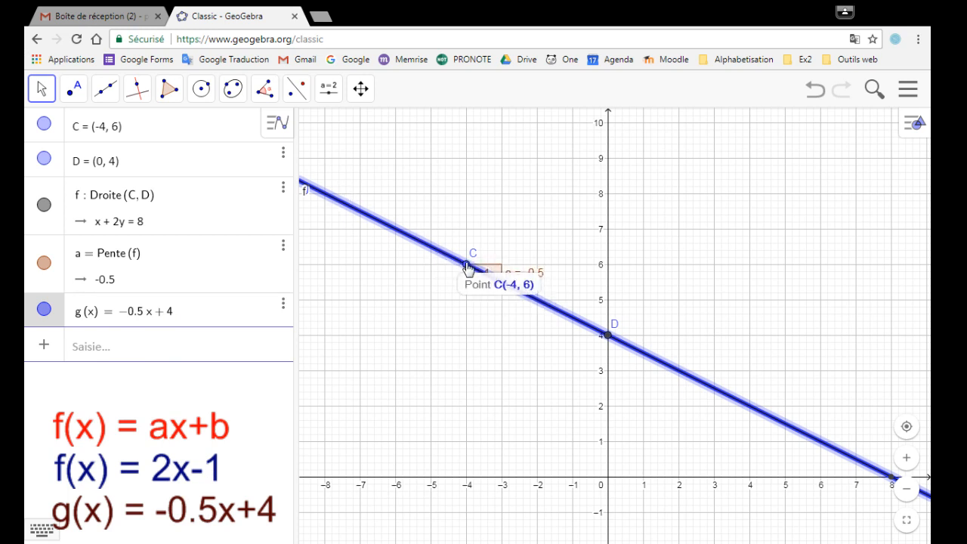
# - Move point C off the graph of g to about (-4.56, 2.04) and back onto it at (-6, 7)
pyautogui.moveTo(468, 265); pyautogui.dragTo(448, 408)
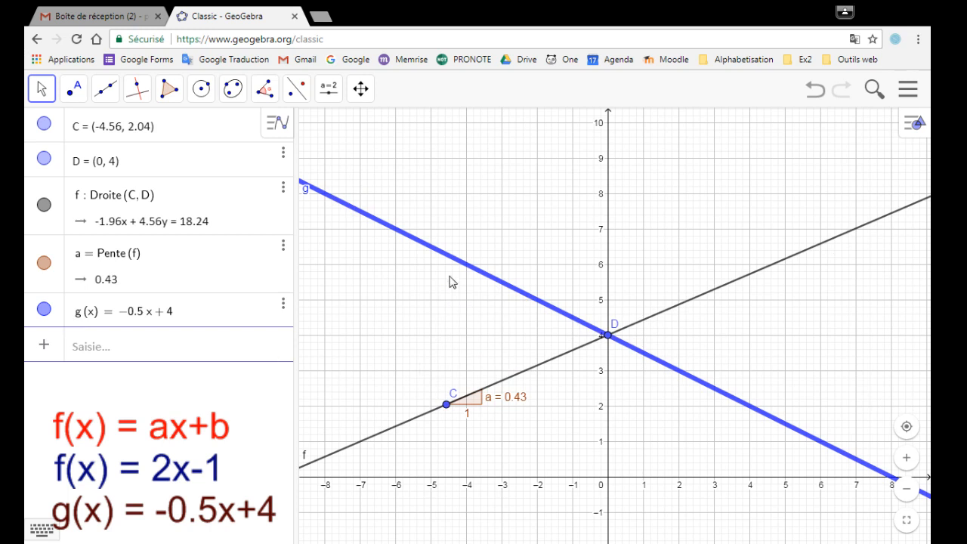
pyautogui.moveTo(447, 408); pyautogui.dragTo(398, 236)
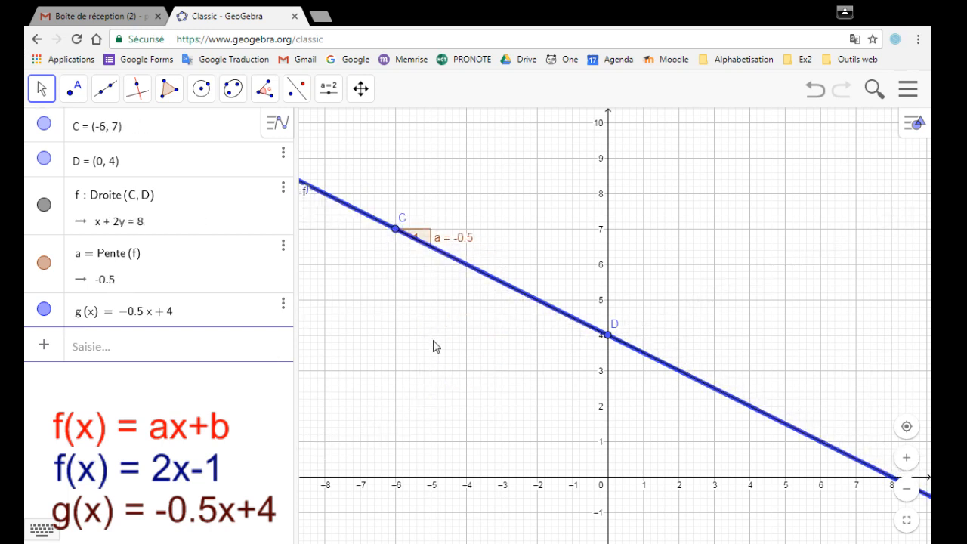